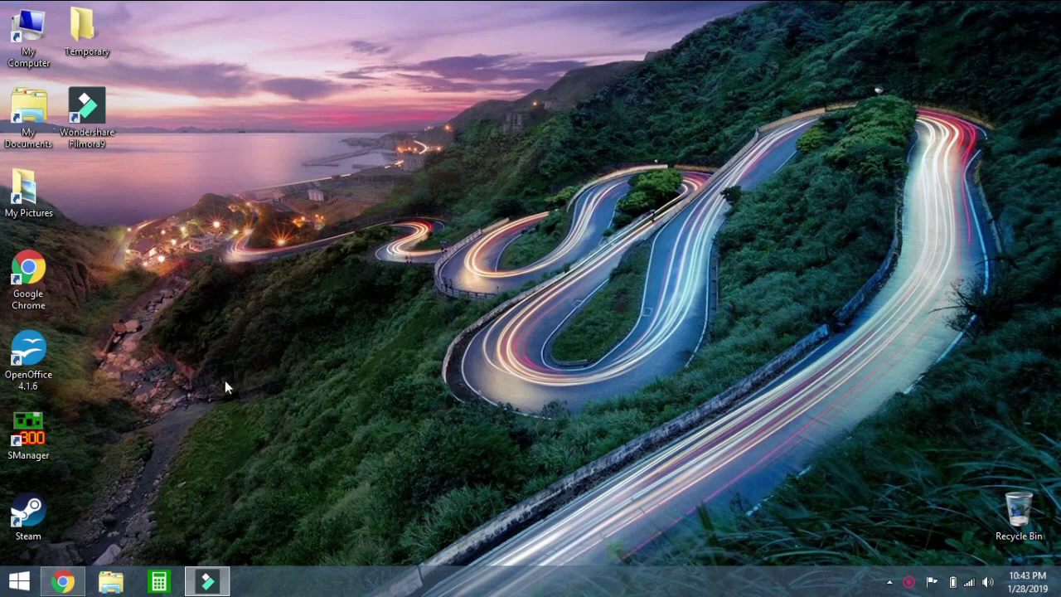
# Search the installed apps for "control" and open Control Panel
pyautogui.click(19, 582)
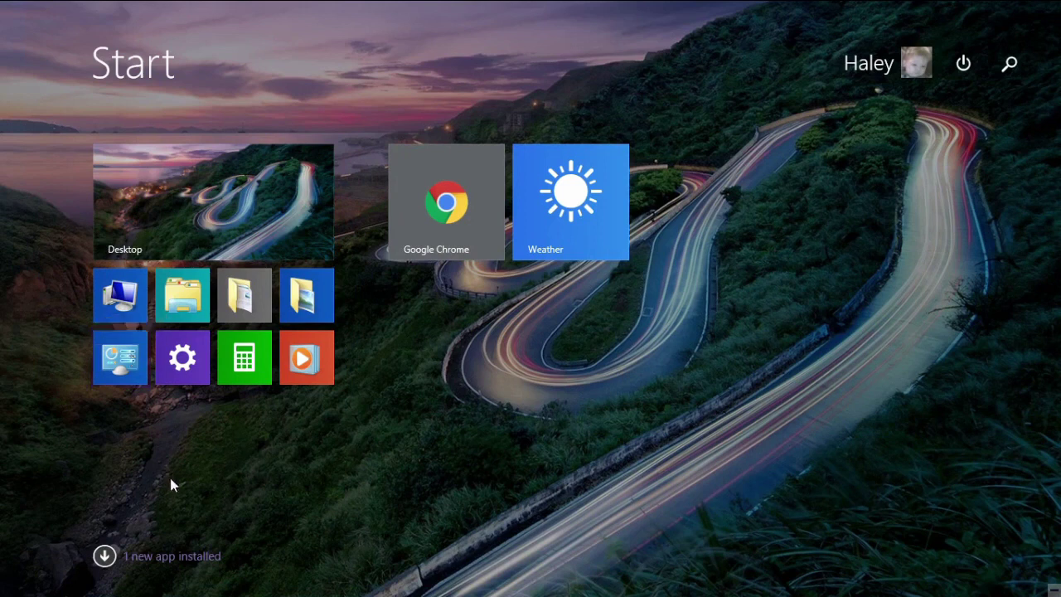
pyautogui.click(103, 550)
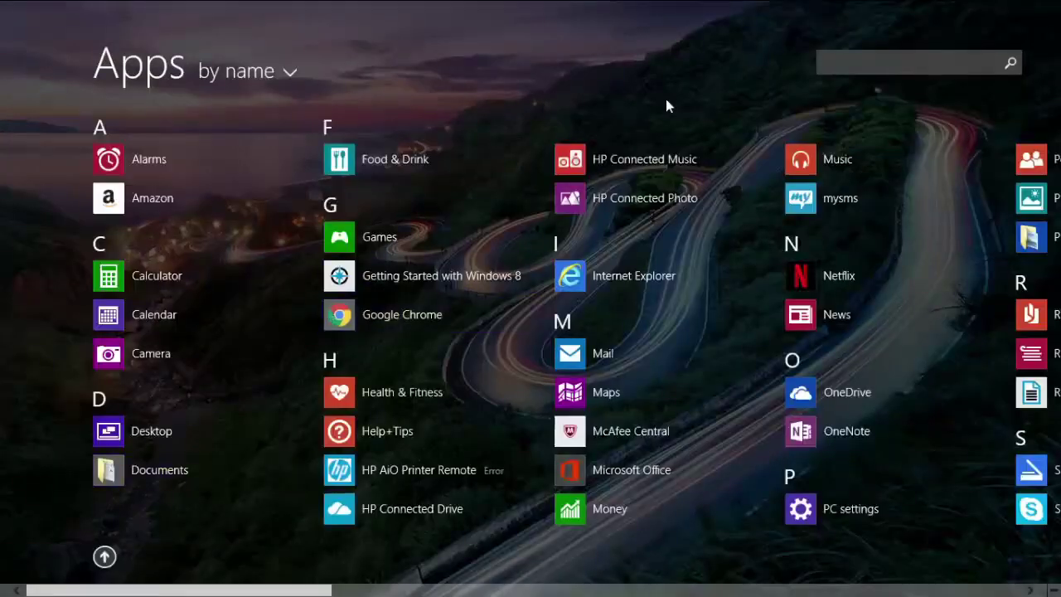
pyautogui.click(868, 56)
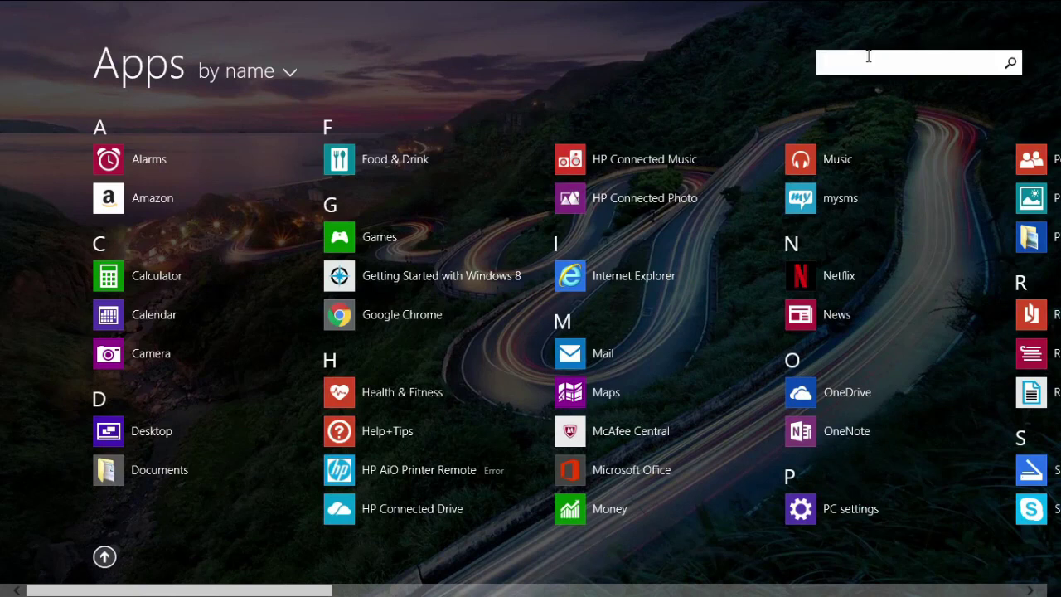
pyautogui.write('control')
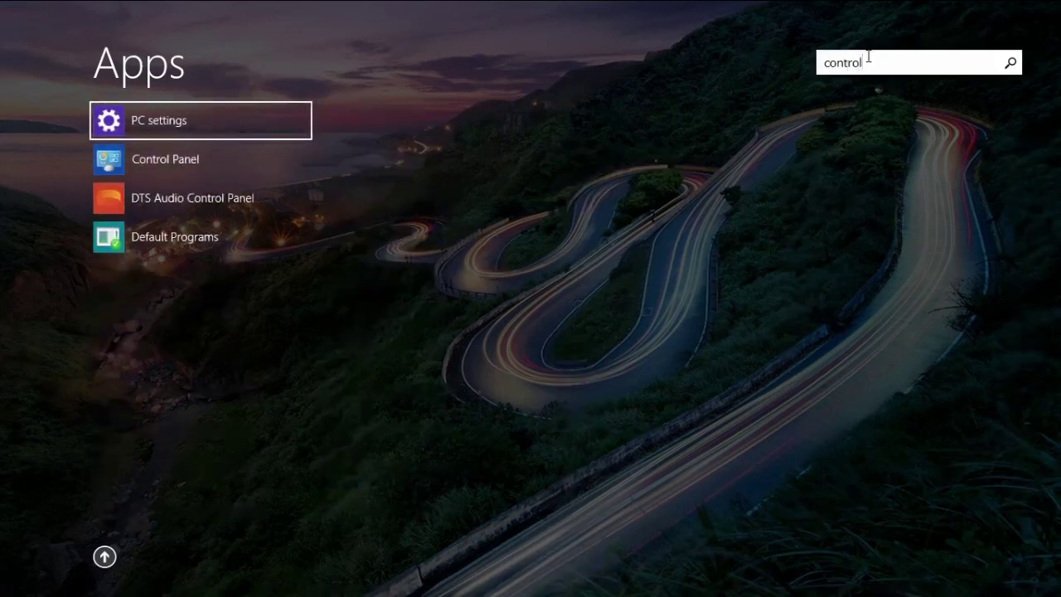
pyautogui.click(185, 168)
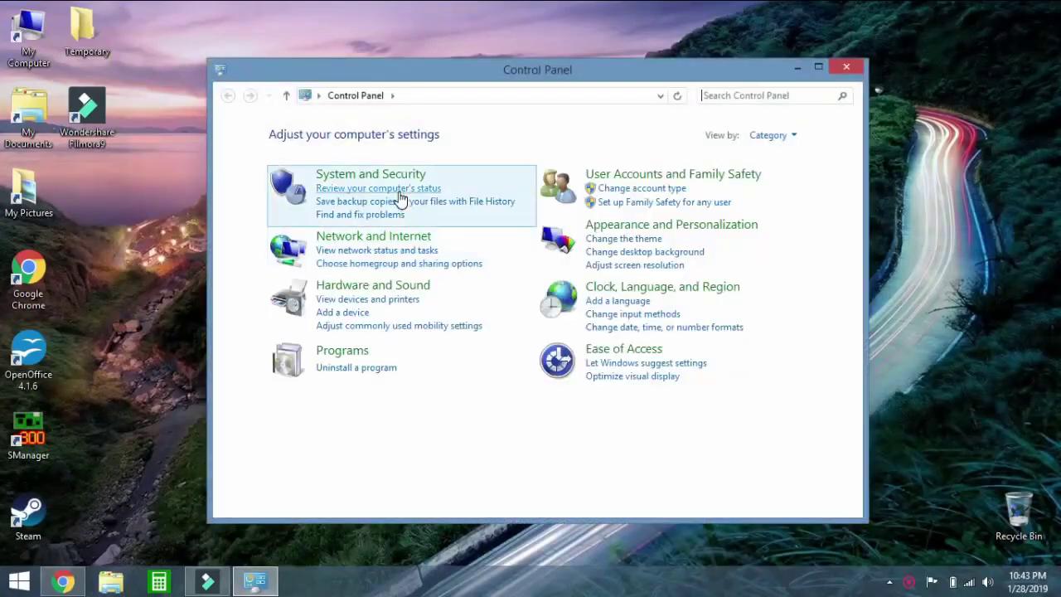
# Review the computer's basic system information under System and Security, and close the window
pyautogui.click(387, 180)
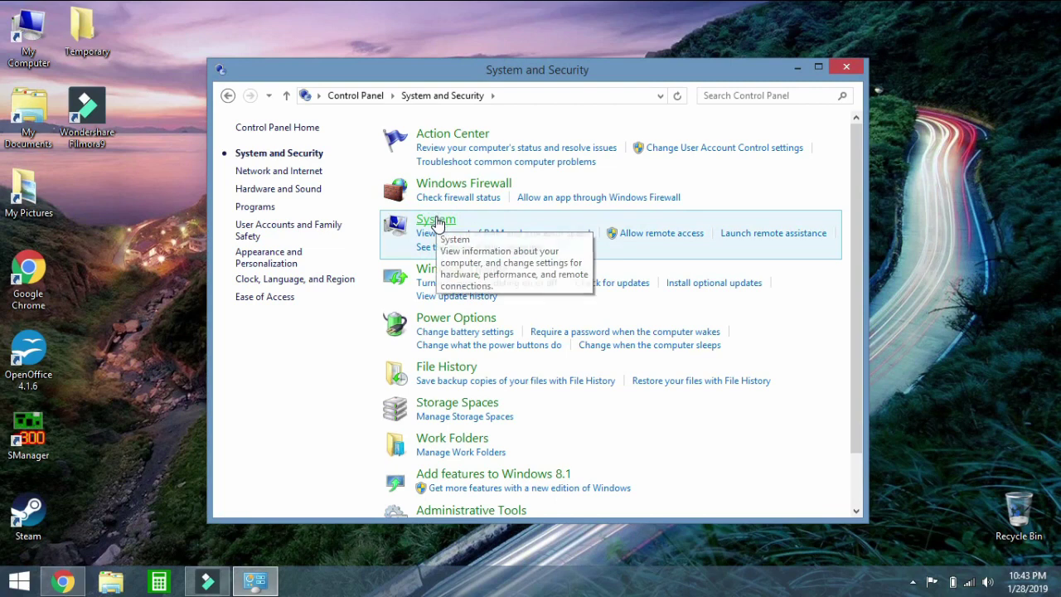
pyautogui.click(436, 220)
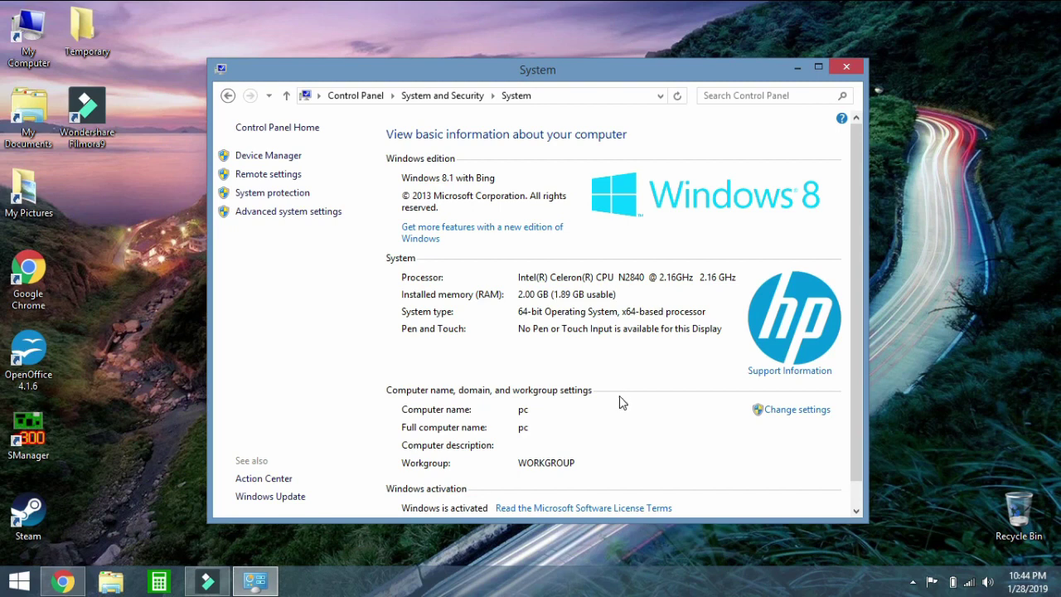
pyautogui.click(844, 67)
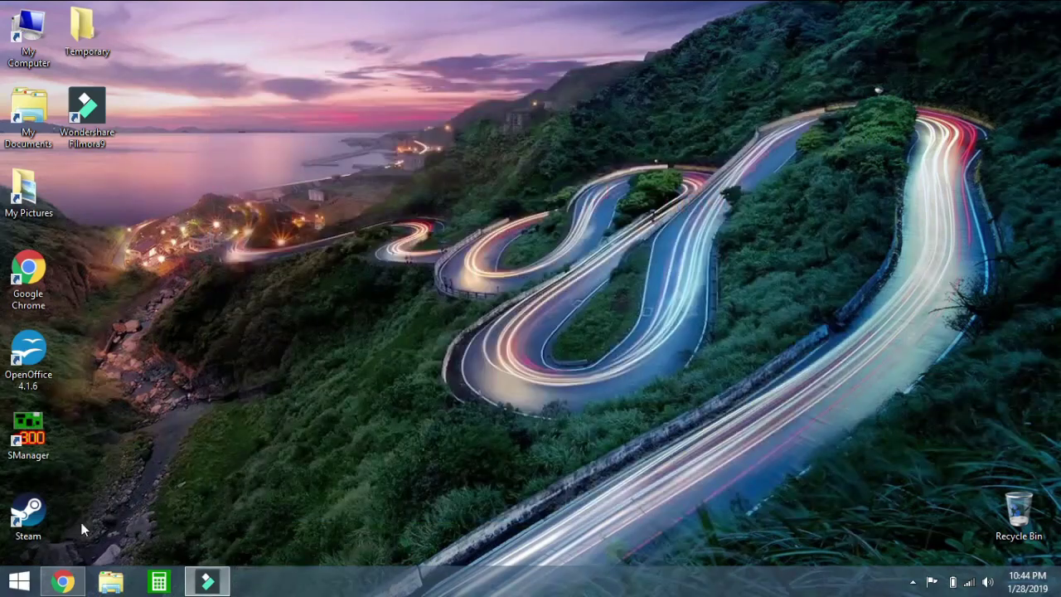
# Switch to Google Chrome and download the media creation tool from Microsoft's Download Windows 10 page
pyautogui.click(63, 581)
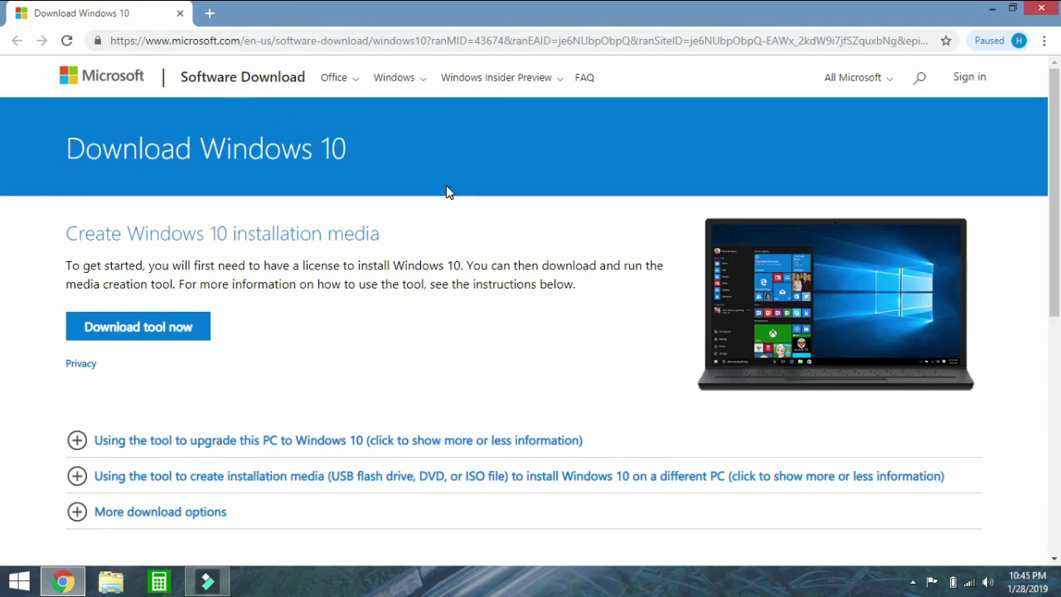
pyautogui.click(452, 41)
pyautogui.doubleClick(452, 41)
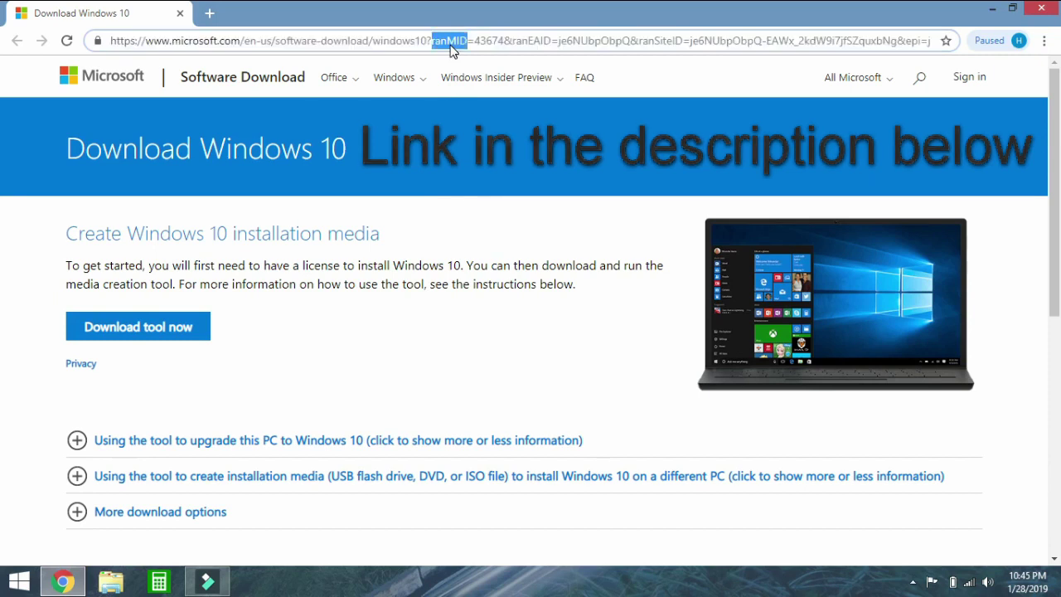
pyautogui.click(479, 170)
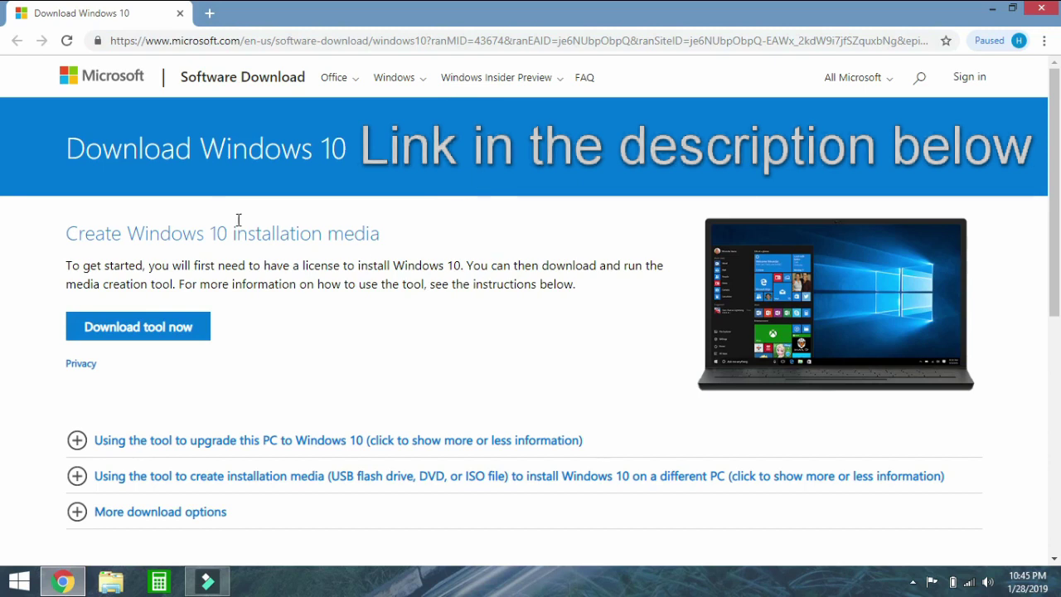
pyautogui.click(139, 342)
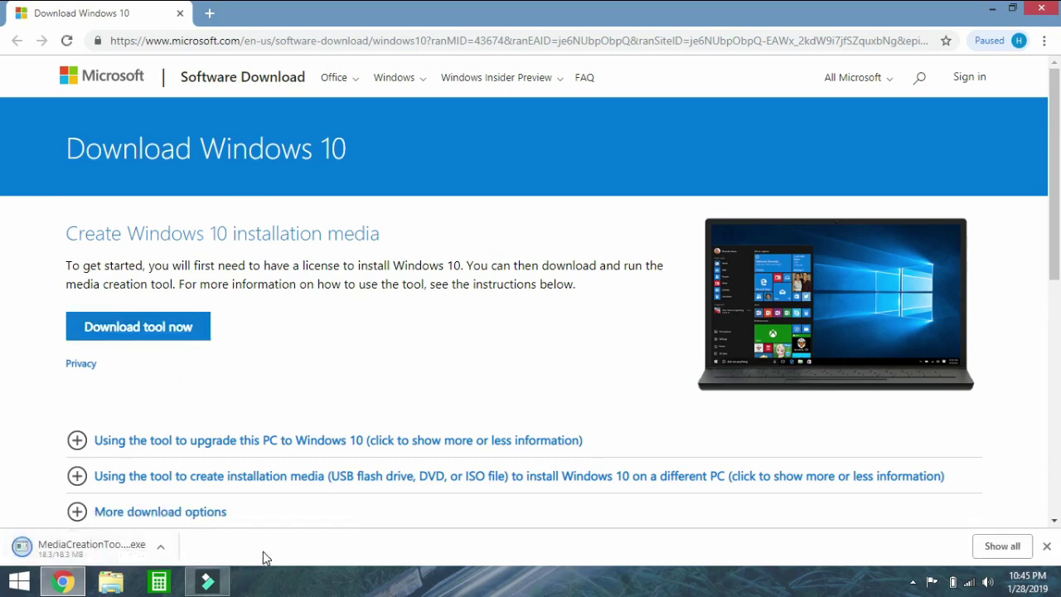
# Run the downloaded media creation tool and close the browser
pyautogui.click(98, 551)
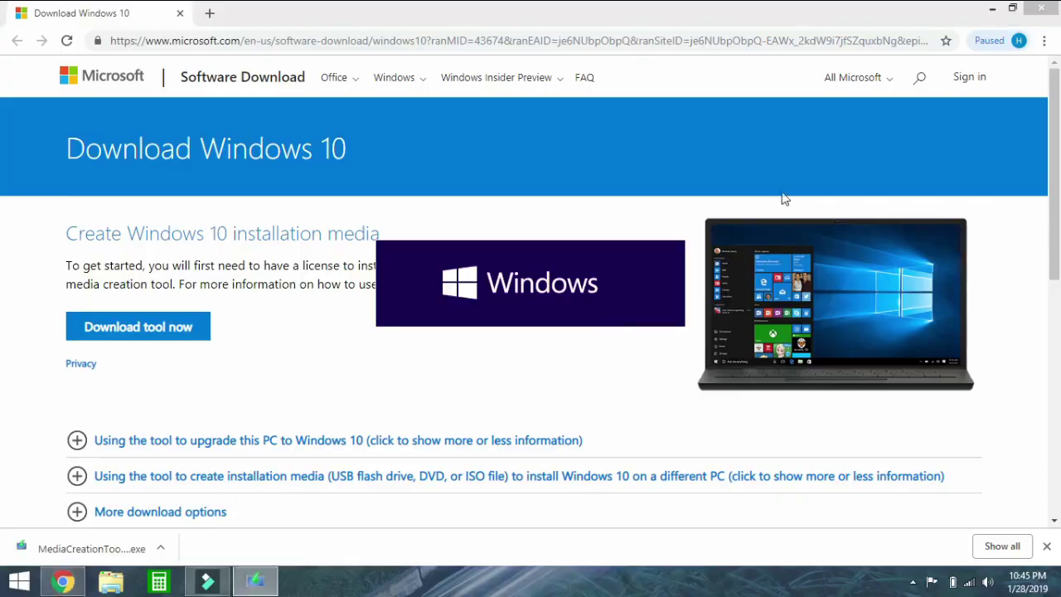
pyautogui.click(1042, 8)
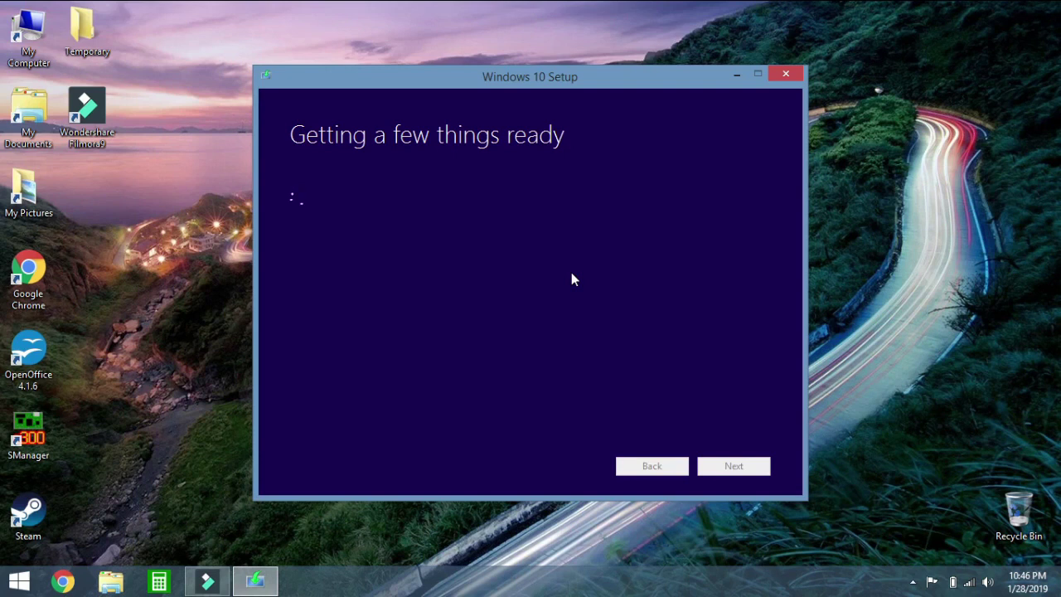
pyautogui.click(966, 352)
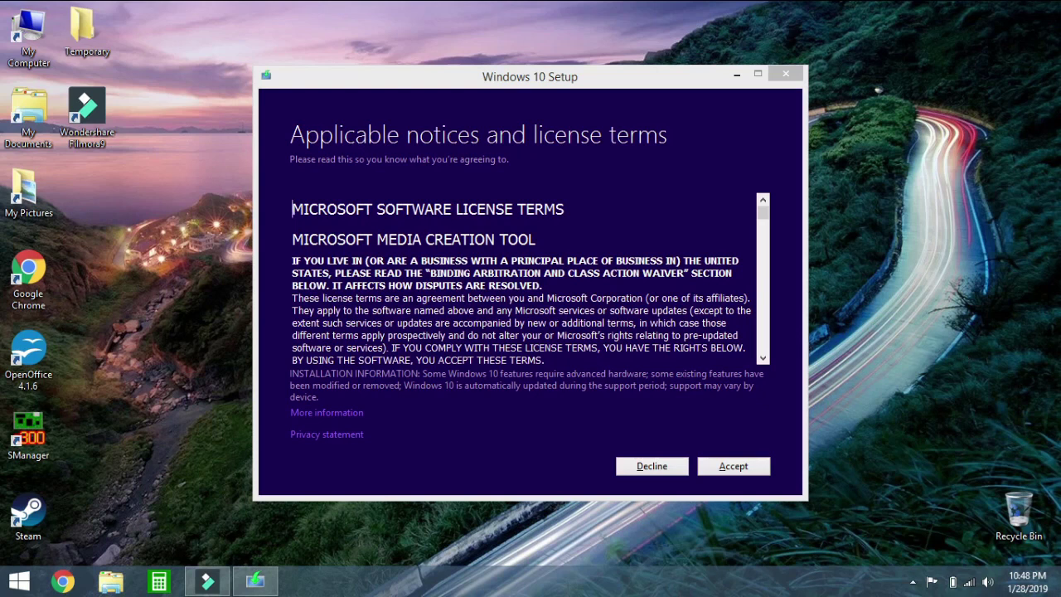
# Look through the Microsoft Media Creation Tool license terms to the end and accept them
pyautogui.moveTo(766, 213); pyautogui.dragTo(769, 322)
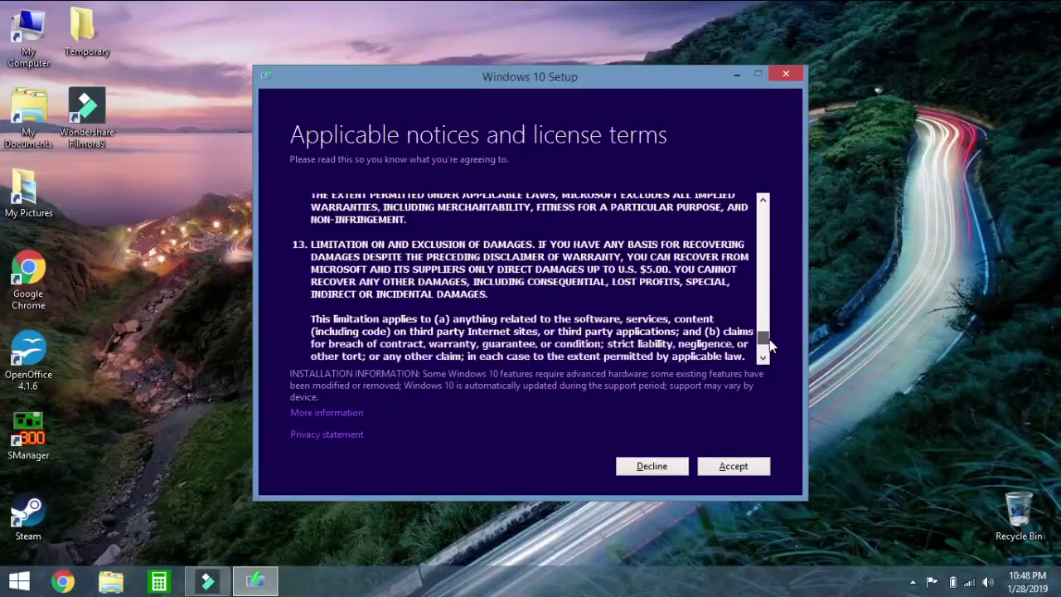
pyautogui.scroll(-2, 770, 339)
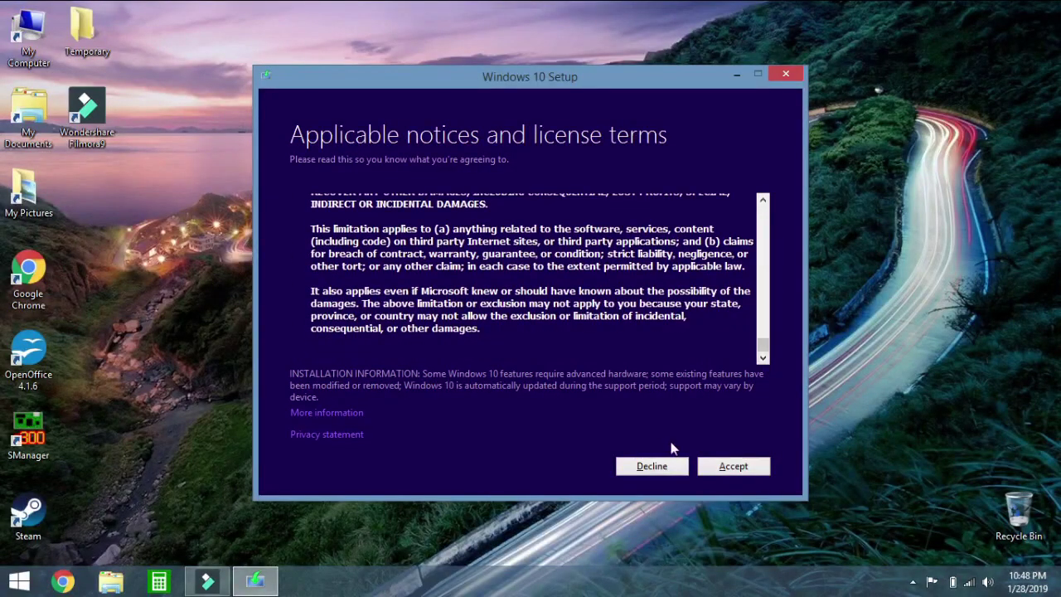
pyautogui.click(733, 466)
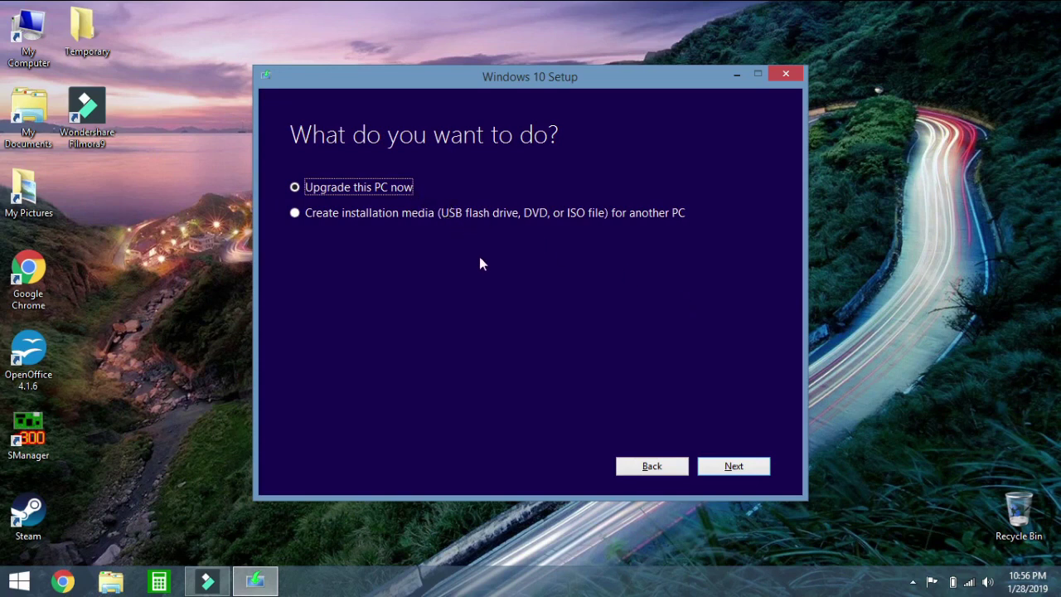
# Choose to upgrade this PC now and accept the Windows operating system license terms
pyautogui.click(300, 209)
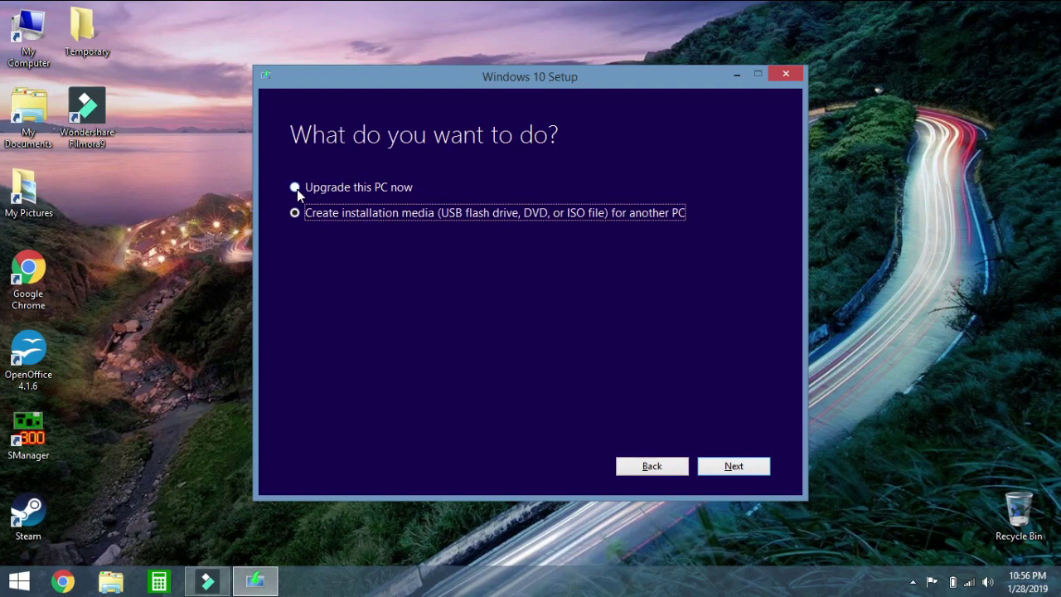
pyautogui.click(296, 189)
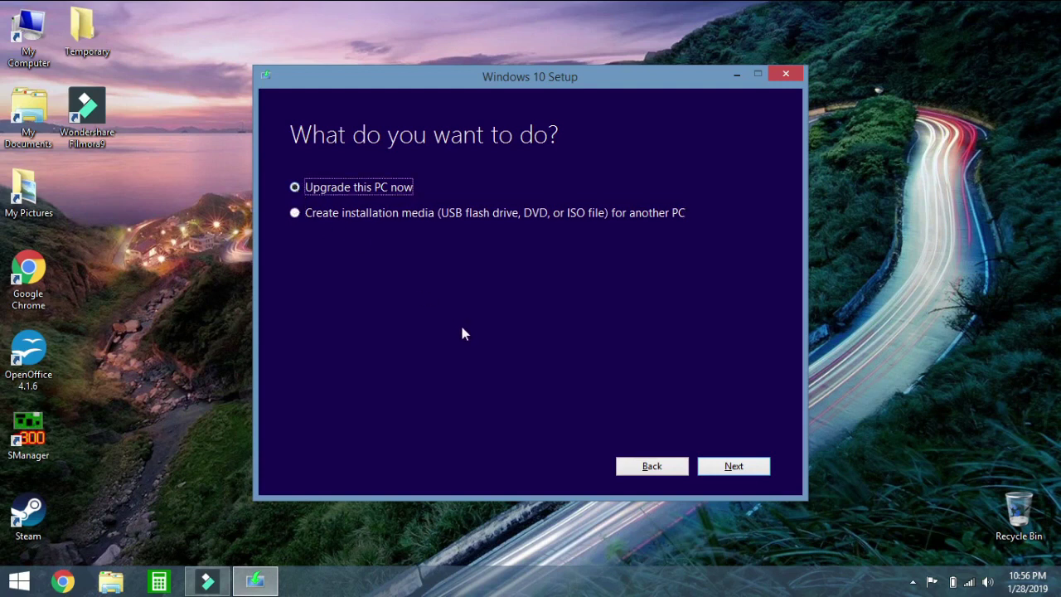
pyautogui.click(725, 470)
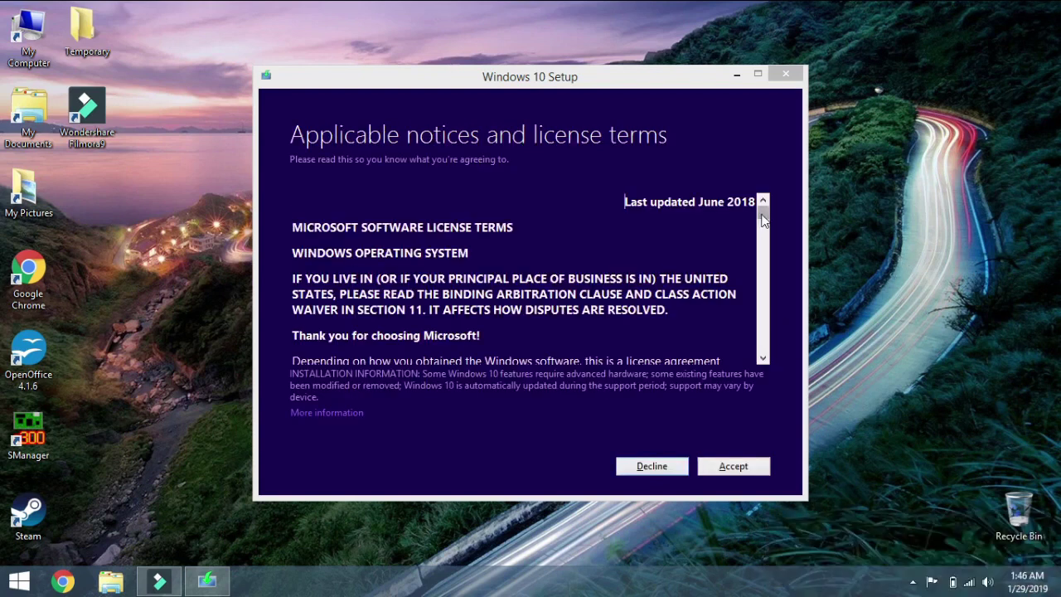
pyautogui.moveTo(763, 218); pyautogui.dragTo(767, 194)
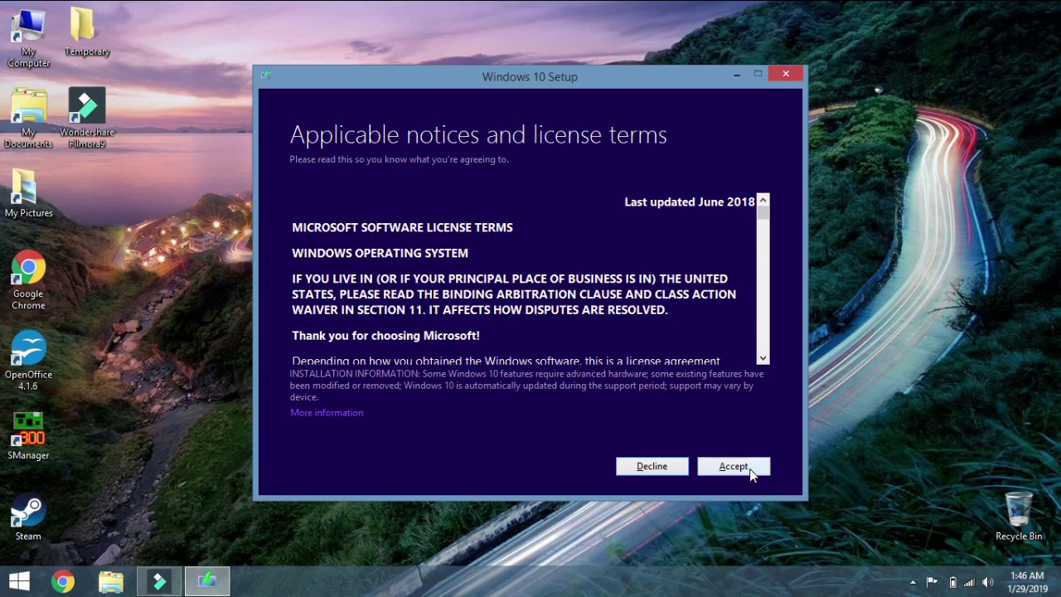
pyautogui.click(750, 471)
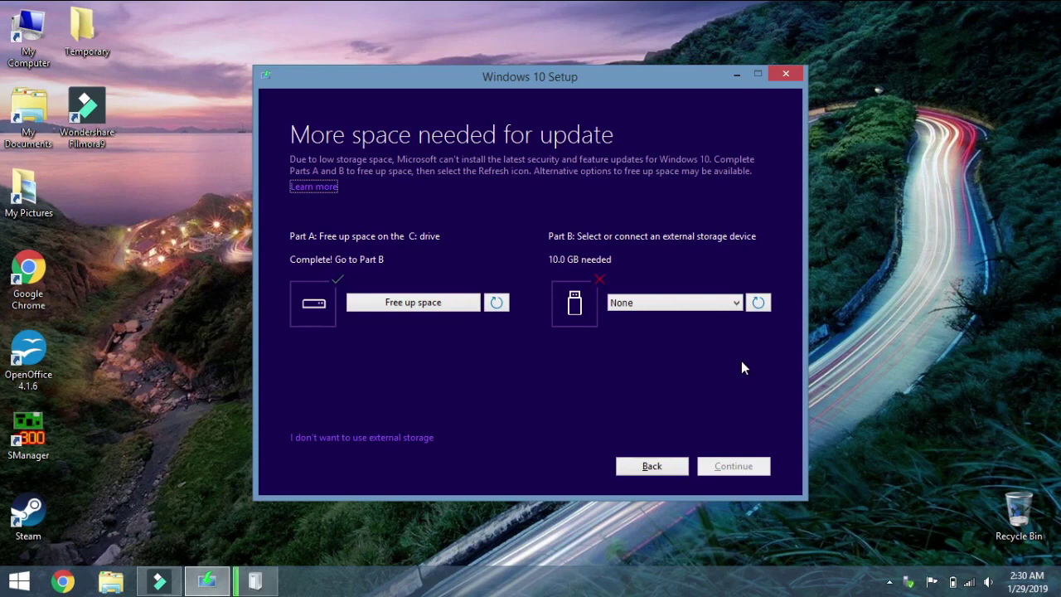
# Refresh the external storage devices, select the D: drive for the update space, and start the Windows 10 Home installation
pyautogui.click(757, 303)
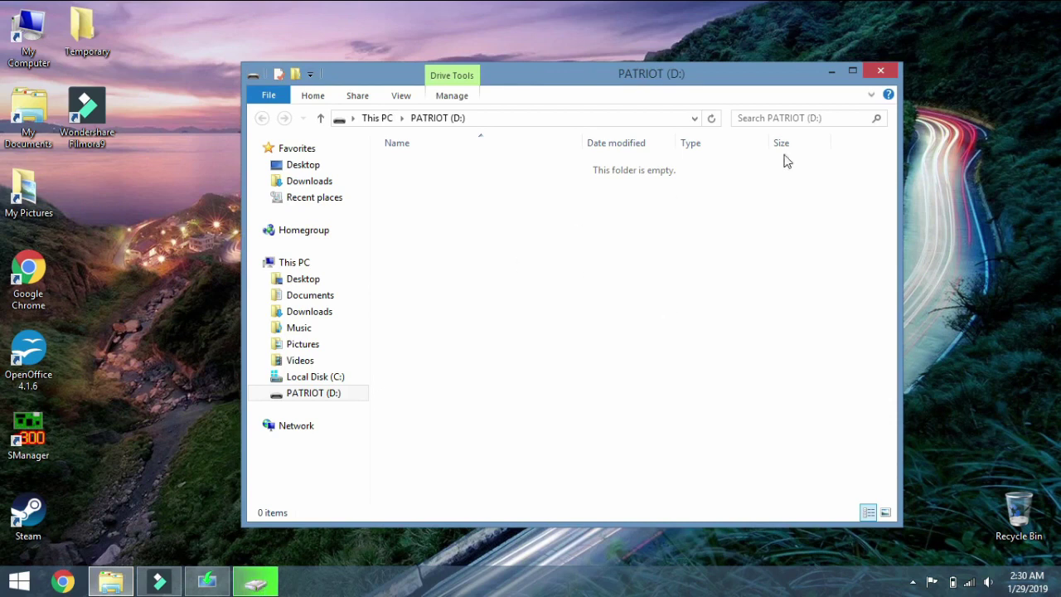
pyautogui.click(883, 72)
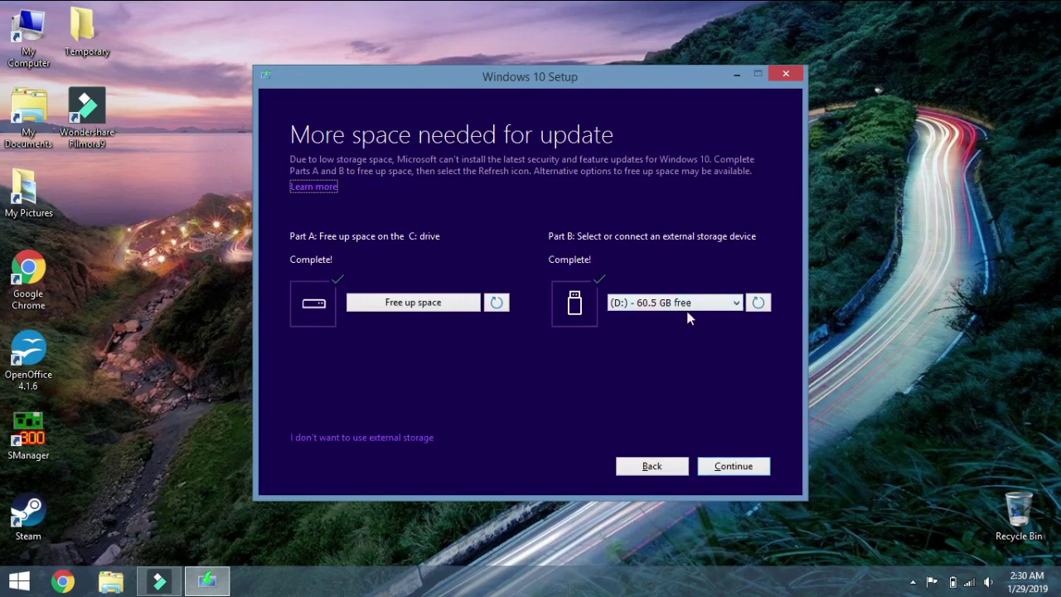
pyautogui.click(715, 306)
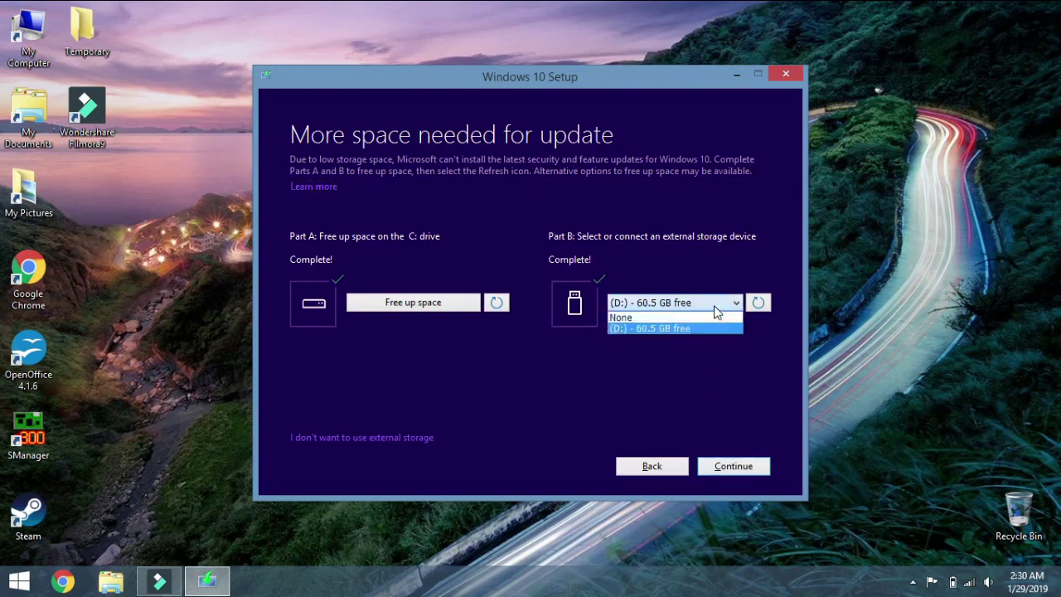
pyautogui.click(687, 329)
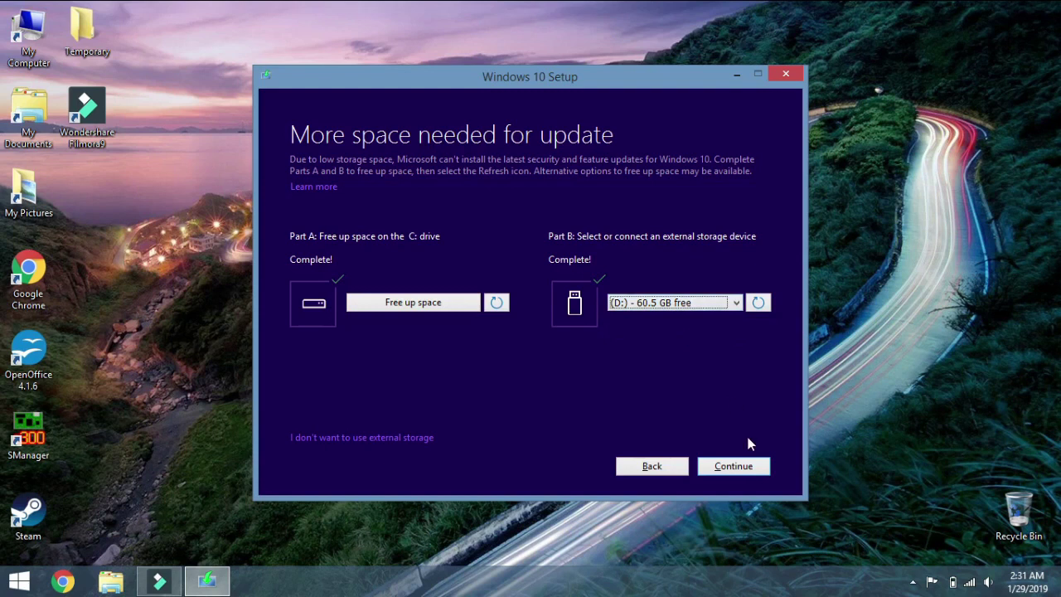
pyautogui.click(750, 469)
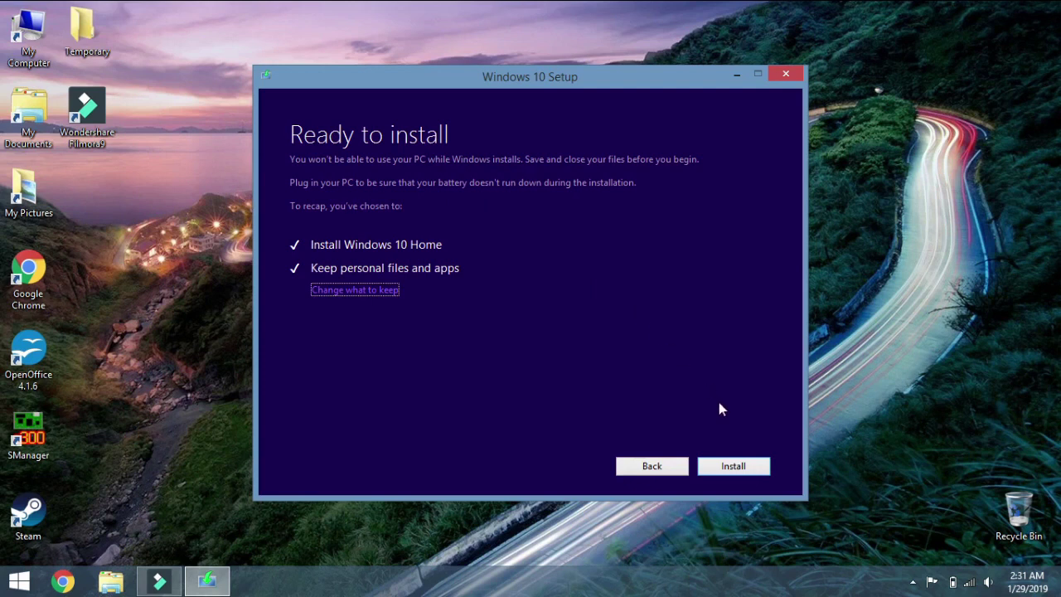
pyautogui.click(742, 468)
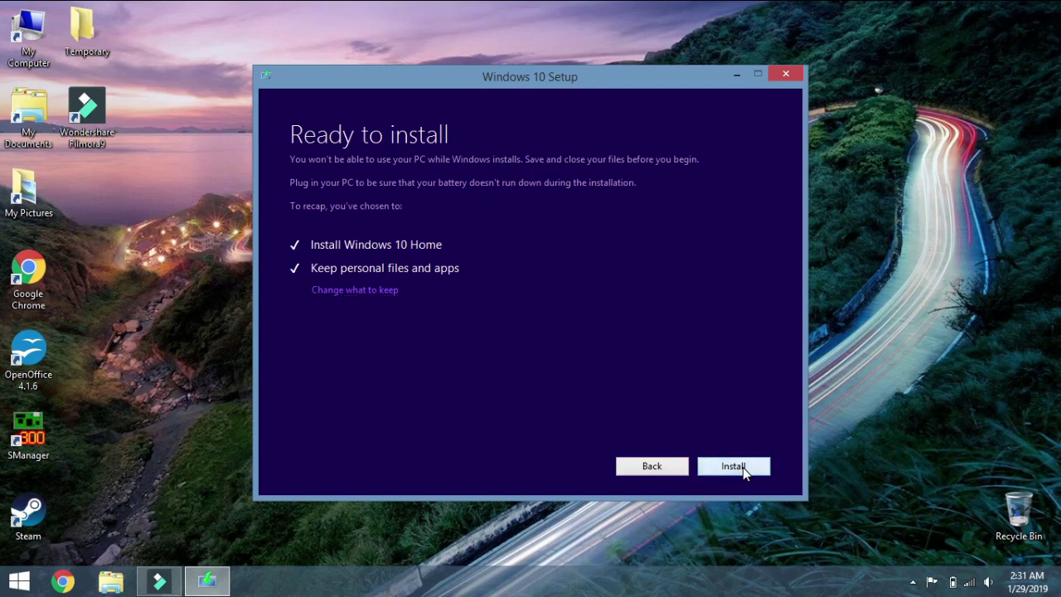